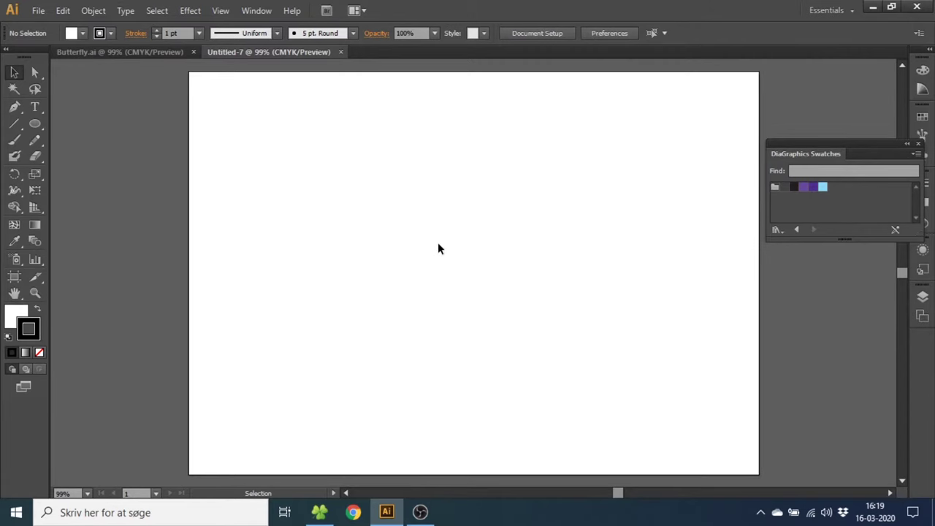
Step: Turn on Show Grid and Snap to Grid from the View menu
click(220, 10)
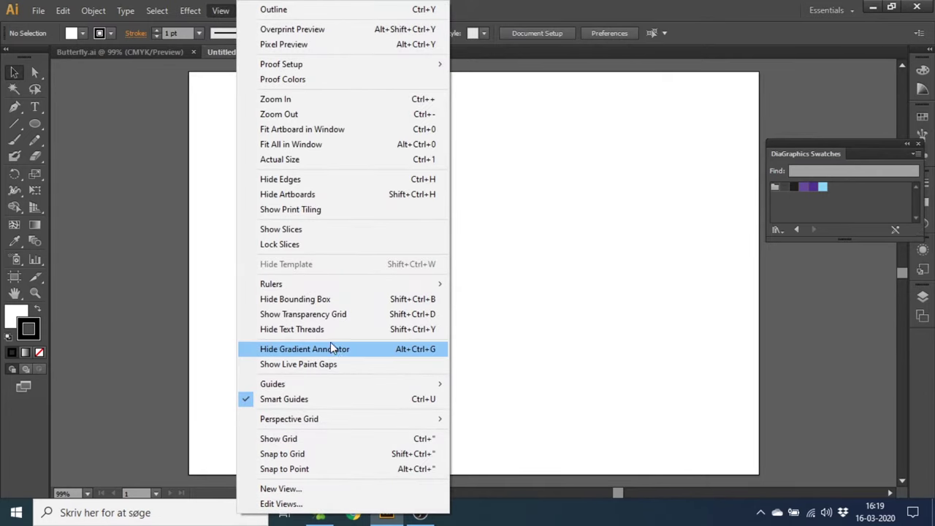
click(318, 439)
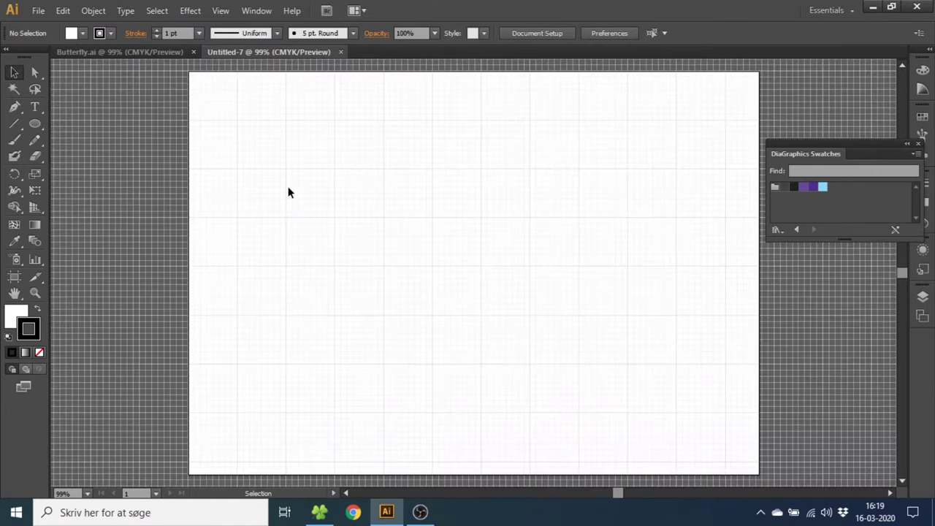
click(221, 11)
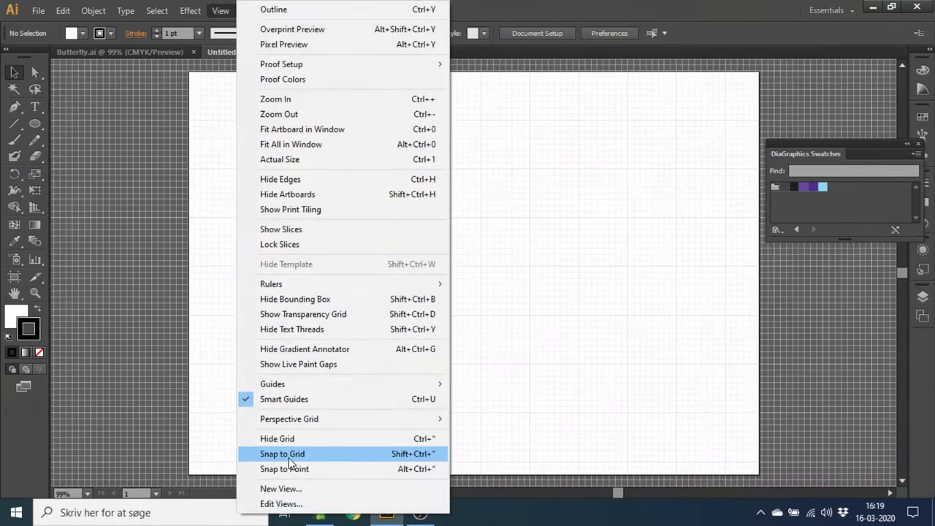
click(267, 453)
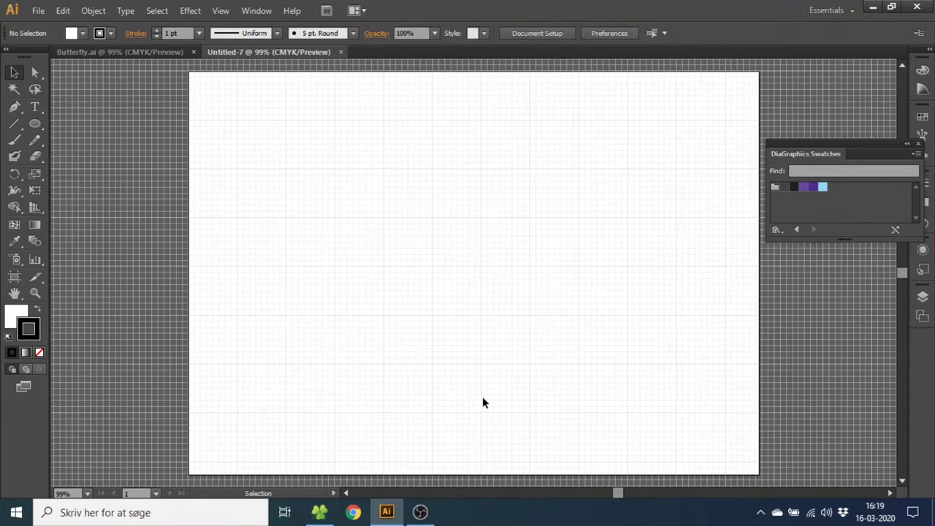
Step: Draw three ellipses side by side: tall narrow, wider tall, and rounder
click(35, 124)
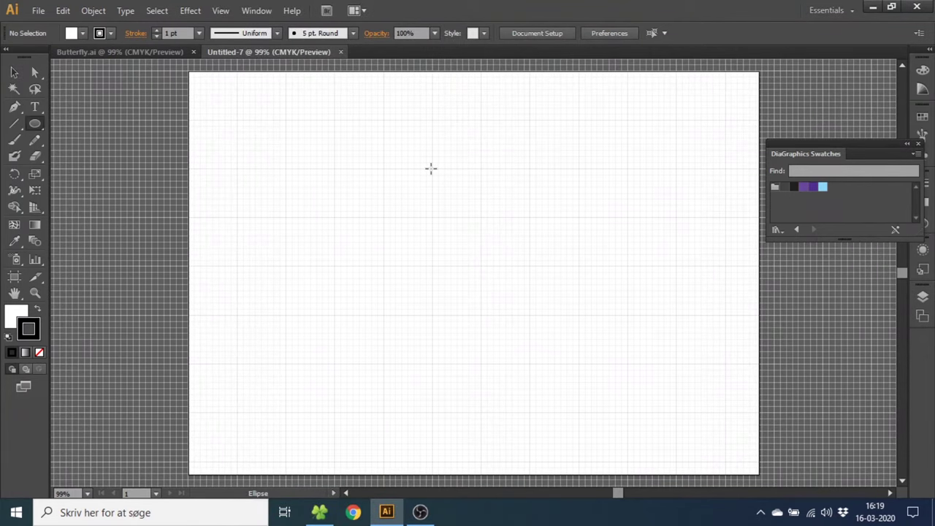
drag(433, 169, 480, 314)
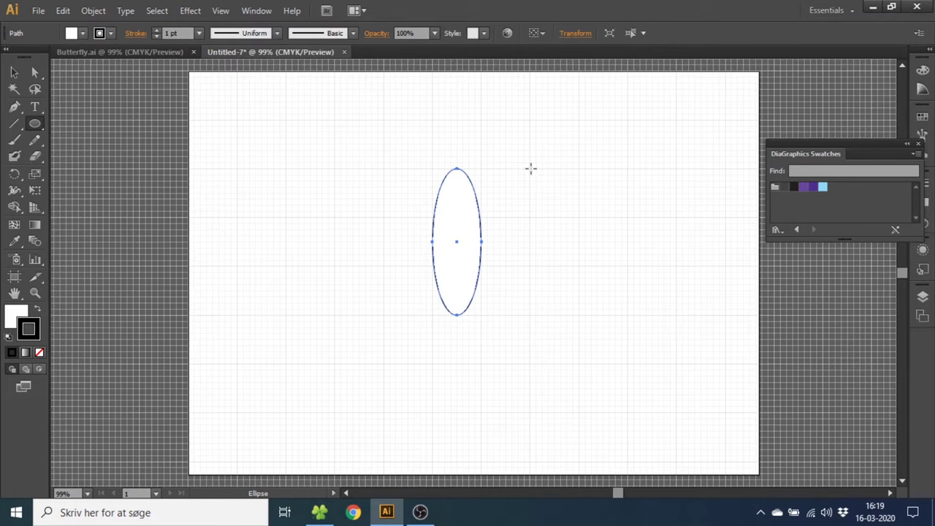
drag(529, 169, 605, 315)
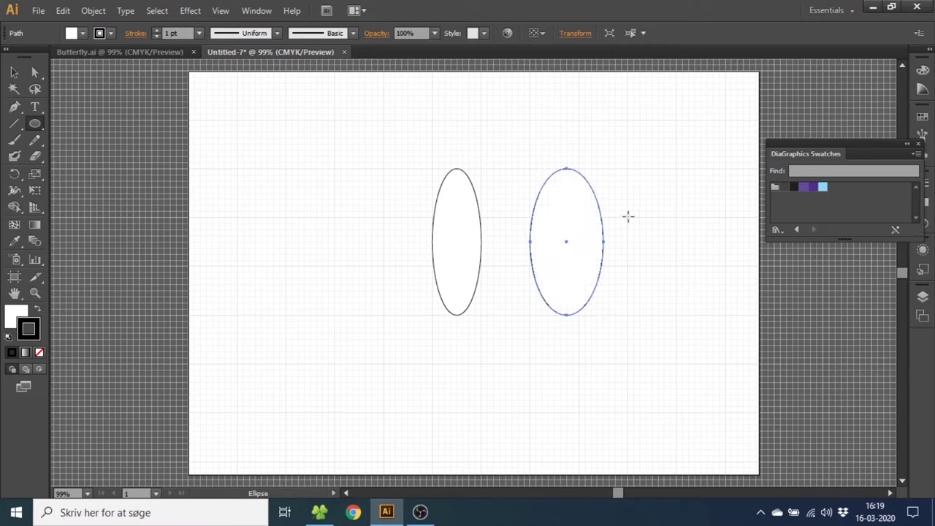
drag(629, 217, 701, 314)
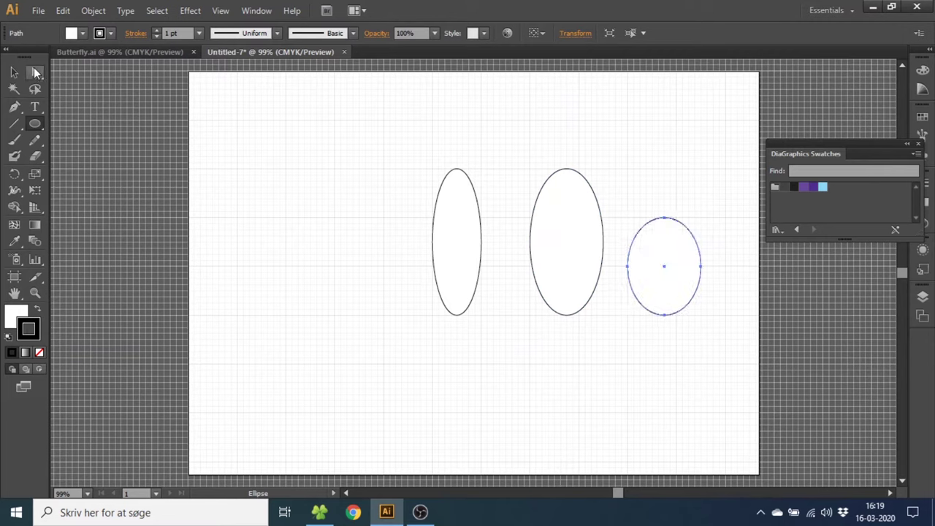
Step: Alt-drag a copy of the wider and rounder ellipses to the left side
click(14, 72)
drag(538, 133, 660, 301)
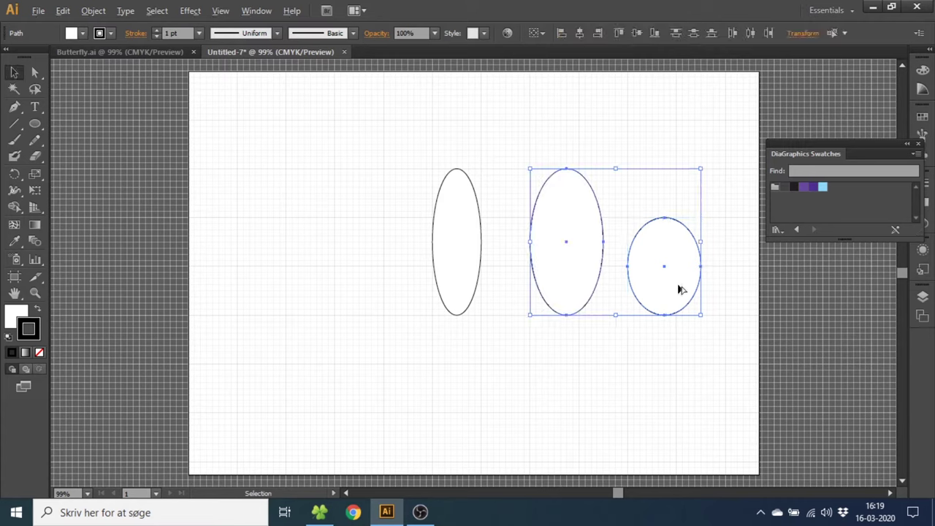
drag(678, 264, 380, 284)
Step: Move both tall ellipses slightly higher together
click(378, 152)
click(592, 247)
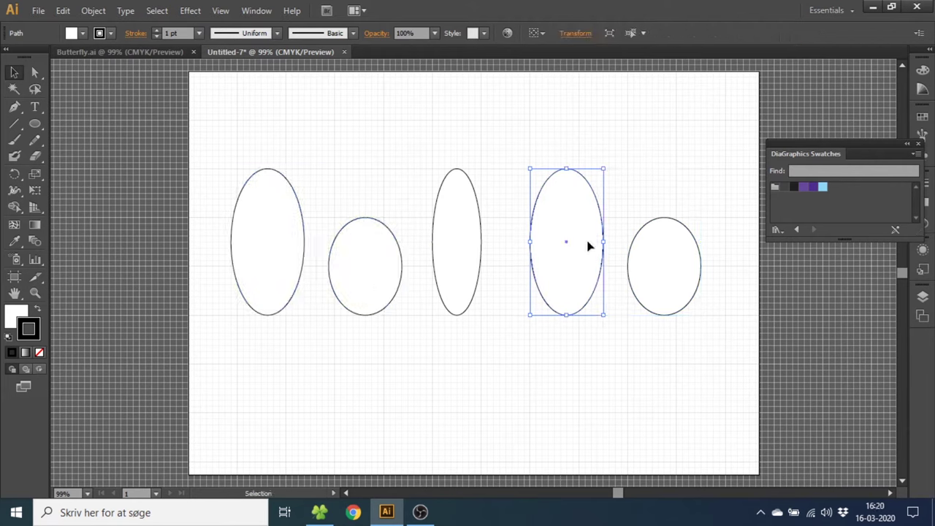
shift+click(277, 245)
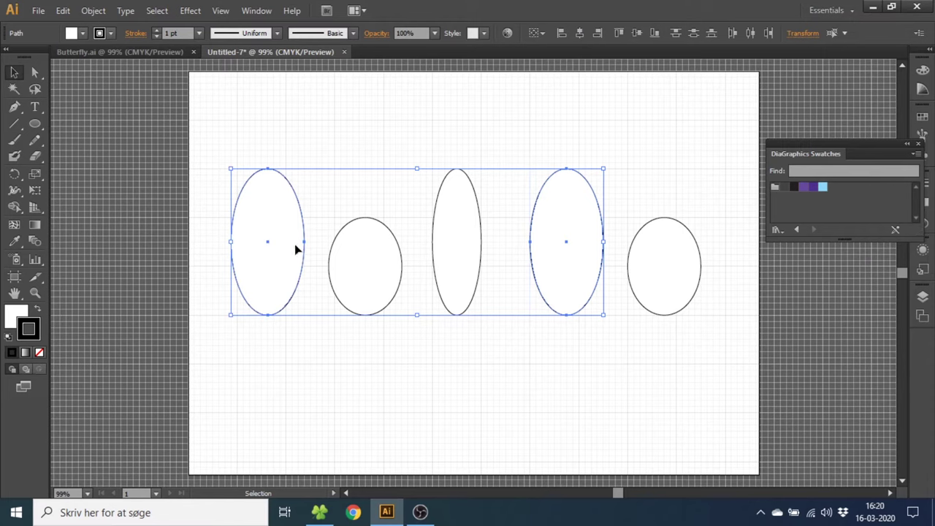
drag(291, 269, 292, 245)
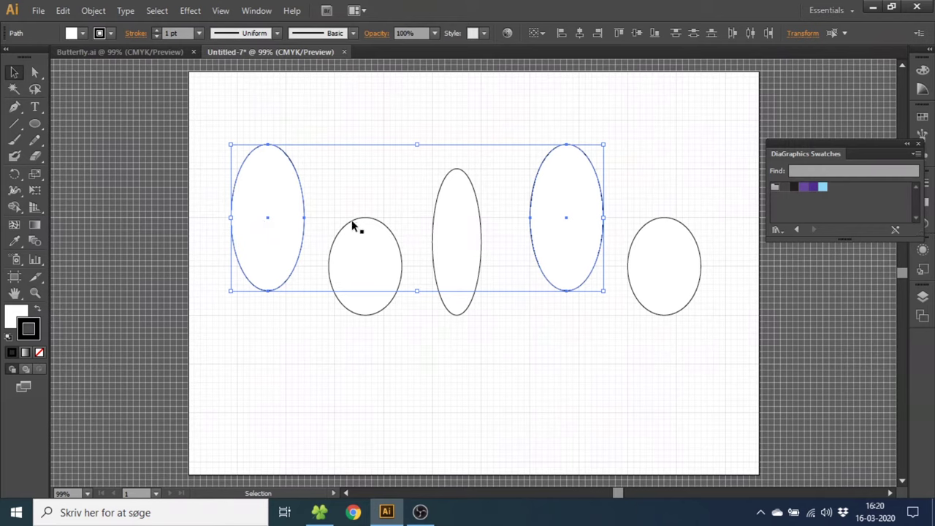
Step: Tilt the right tall ellipse about 45° clockwise and set it against the body
click(525, 320)
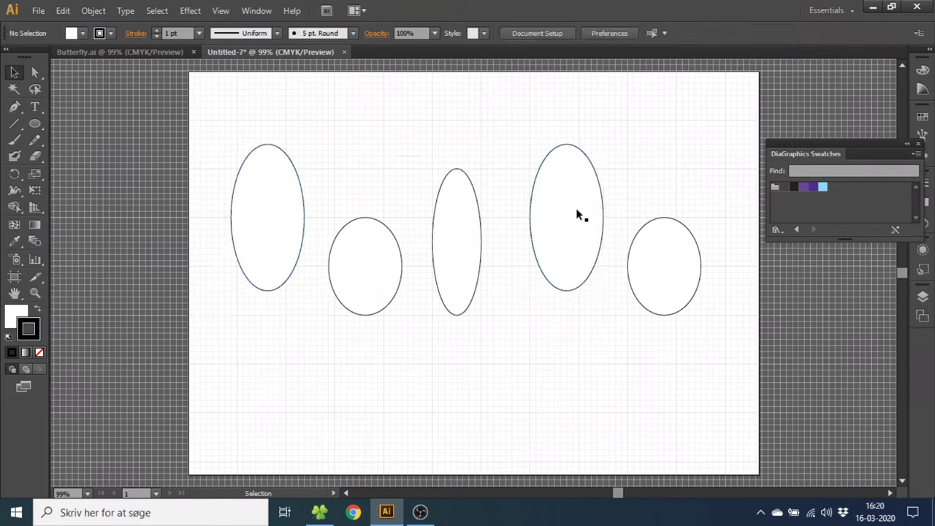
click(583, 179)
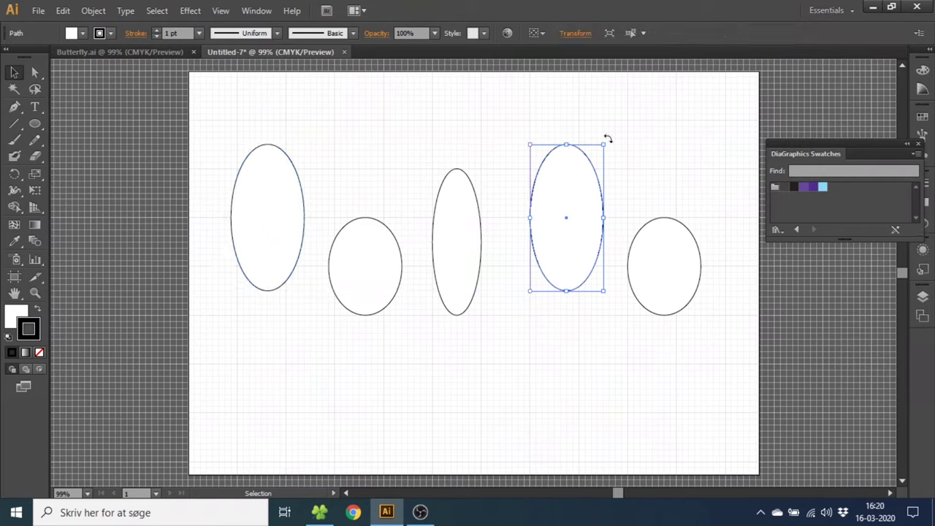
key(ctrl+shift+b)
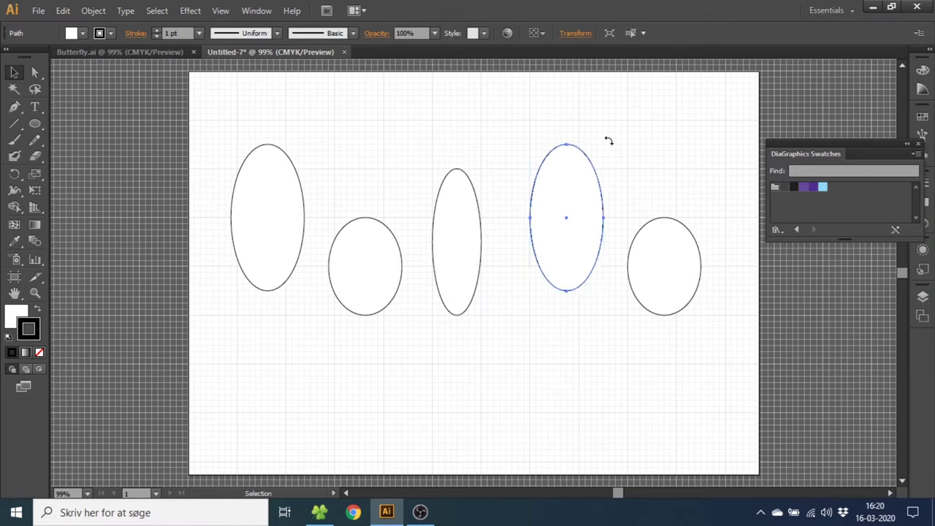
drag(633, 161, 642, 183)
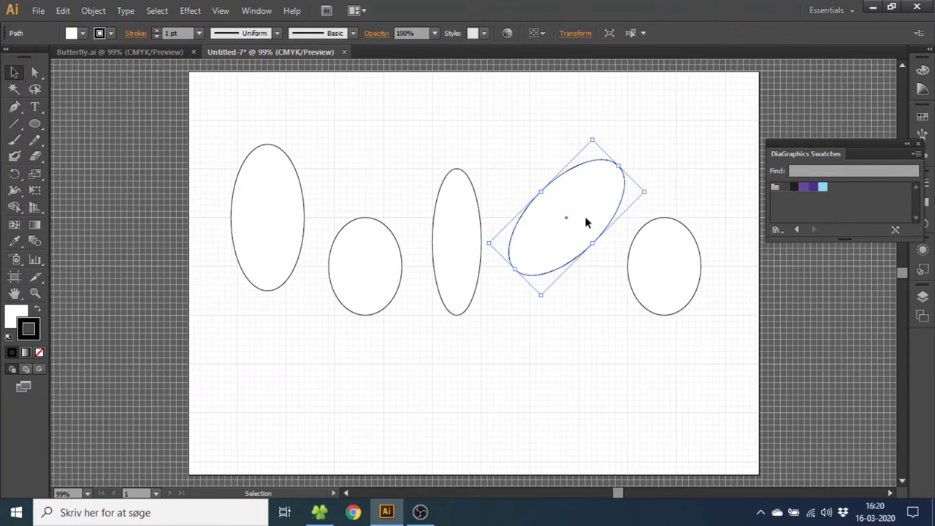
drag(586, 223, 534, 224)
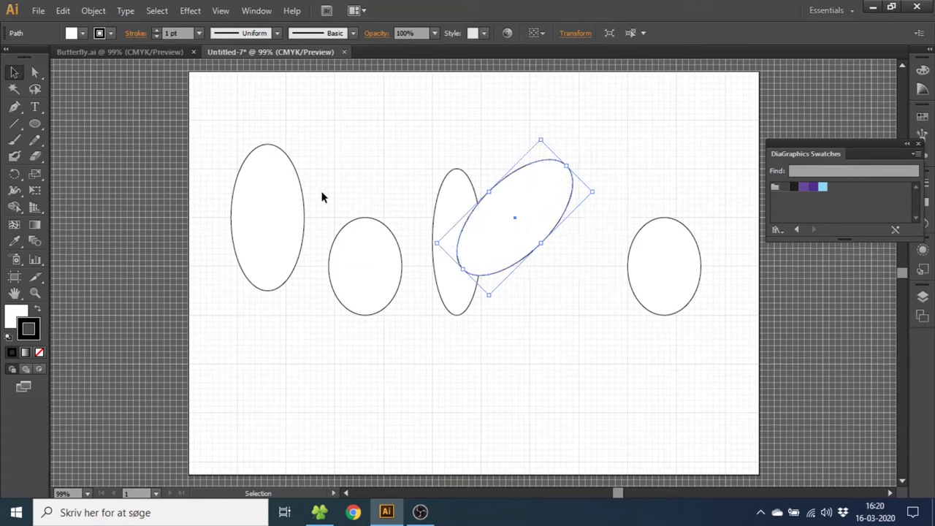
Step: Tilt the left tall ellipse the opposite way and place it on the body's left side
click(284, 193)
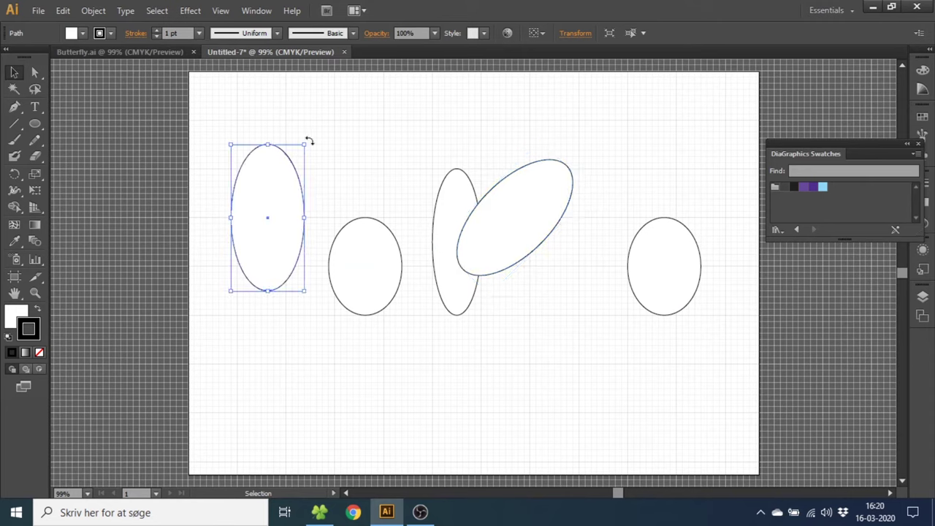
drag(308, 140, 248, 126)
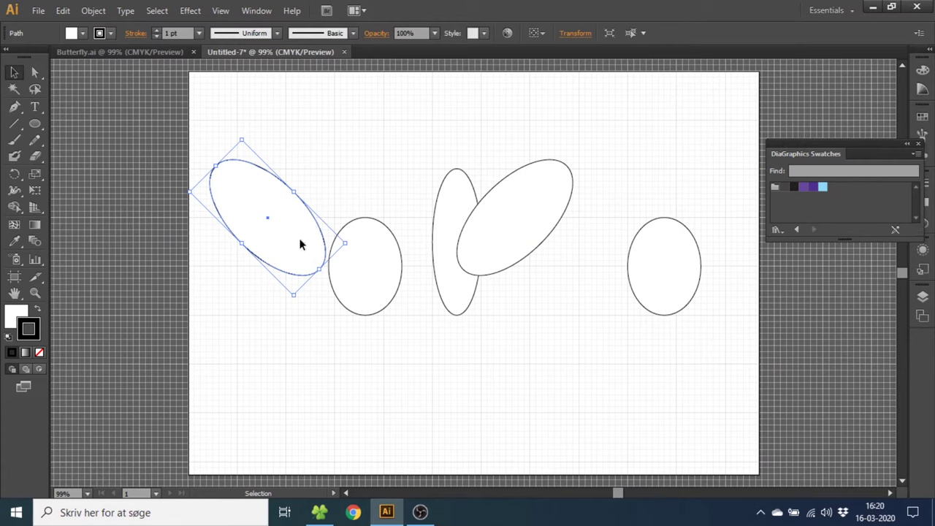
drag(299, 244, 433, 251)
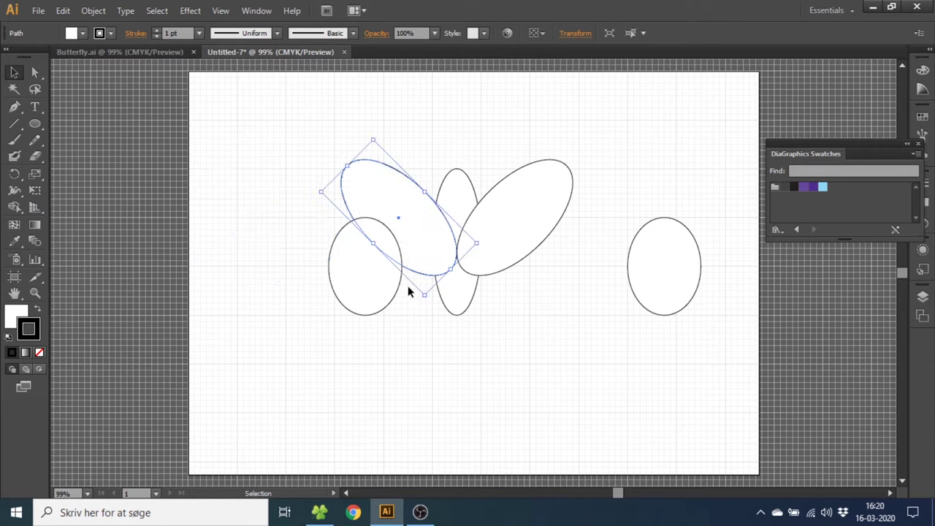
click(652, 280)
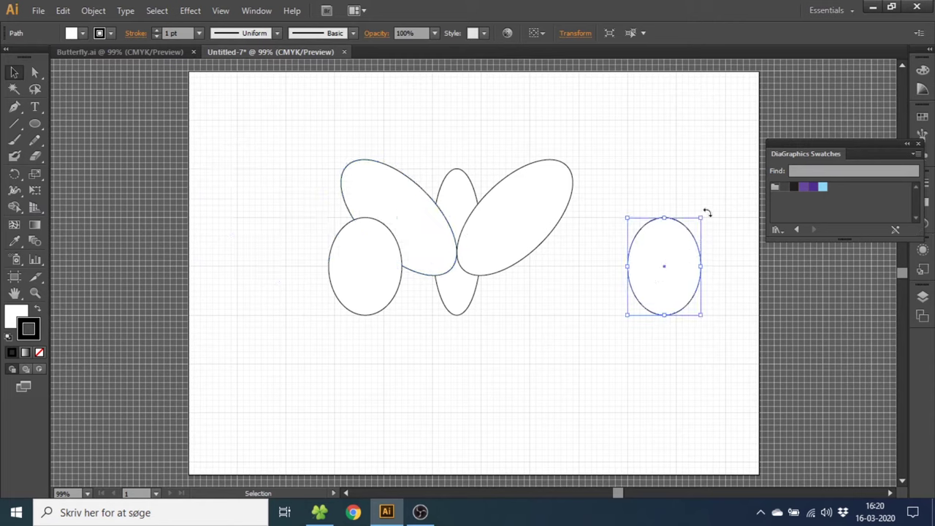
Step: Tilt both round ellipses into angled lower wings, moving the right one in toward the body
drag(707, 212, 664, 197)
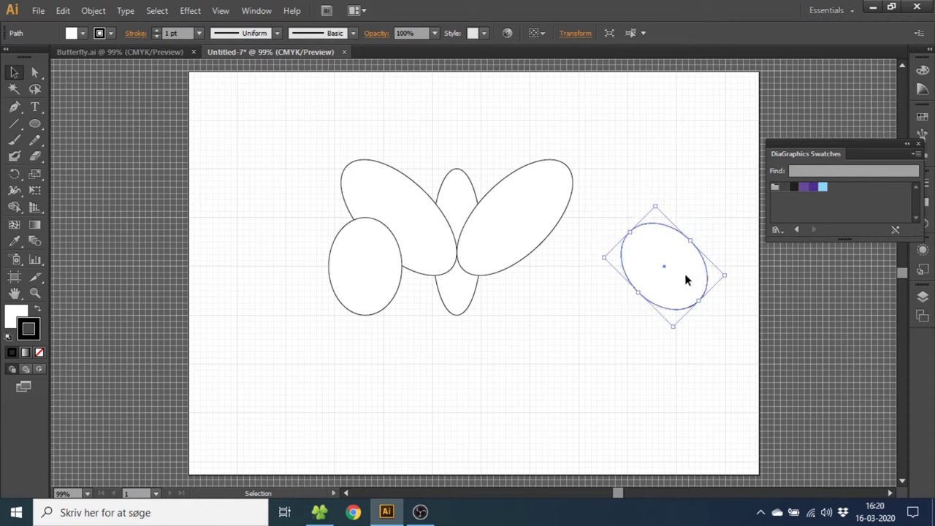
drag(686, 276, 520, 278)
click(375, 286)
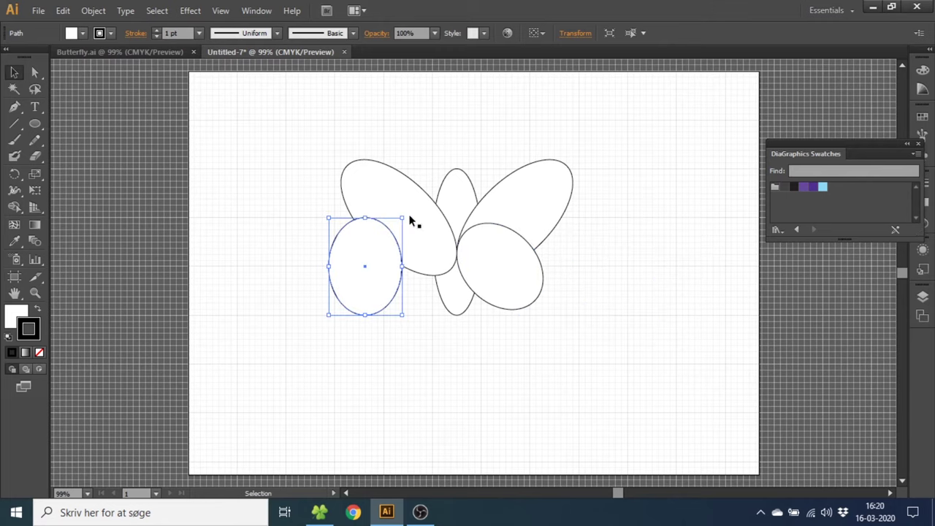
drag(407, 212, 430, 263)
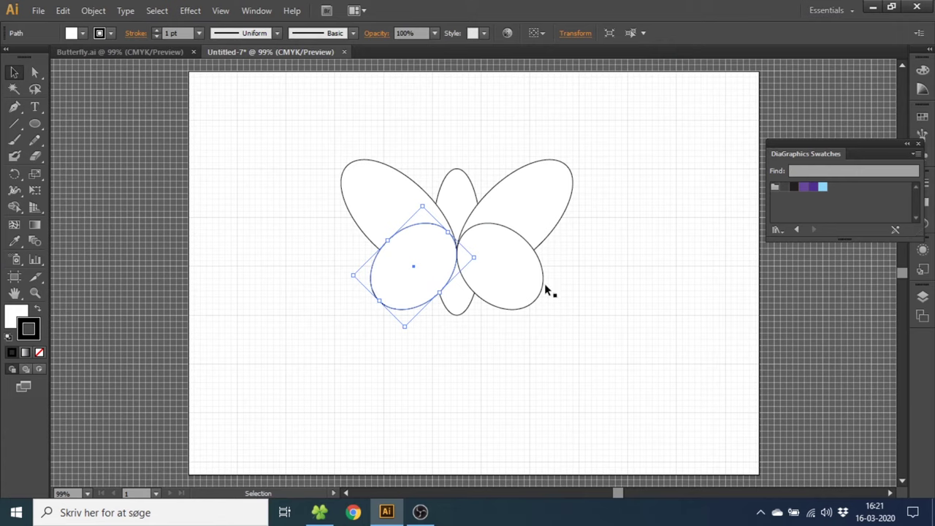
Step: Give all four wings no stroke and a light blue fill
click(553, 189)
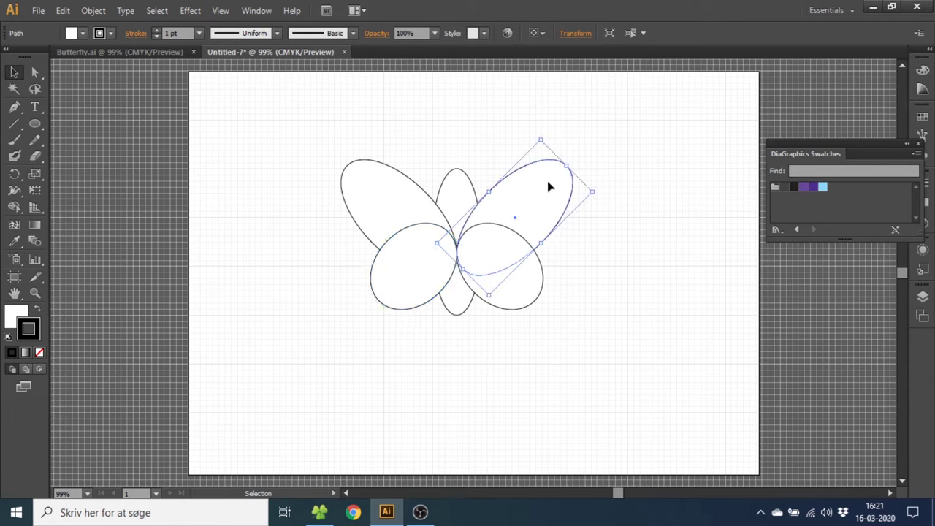
shift+click(526, 297)
shift+click(418, 296)
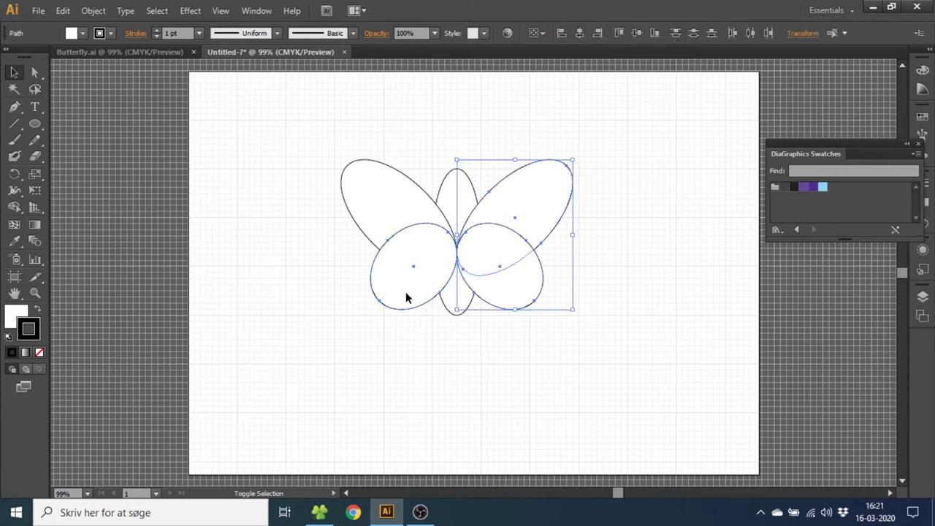
shift+click(366, 196)
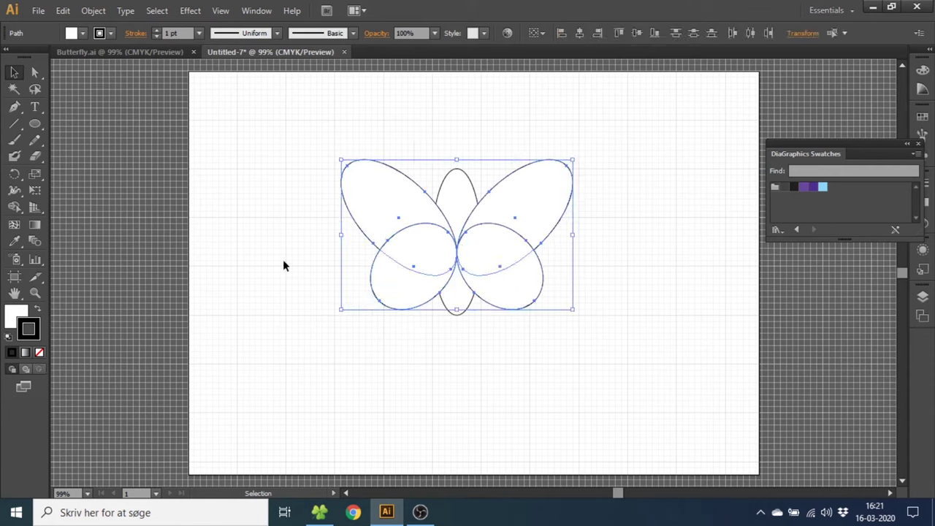
click(40, 354)
click(17, 313)
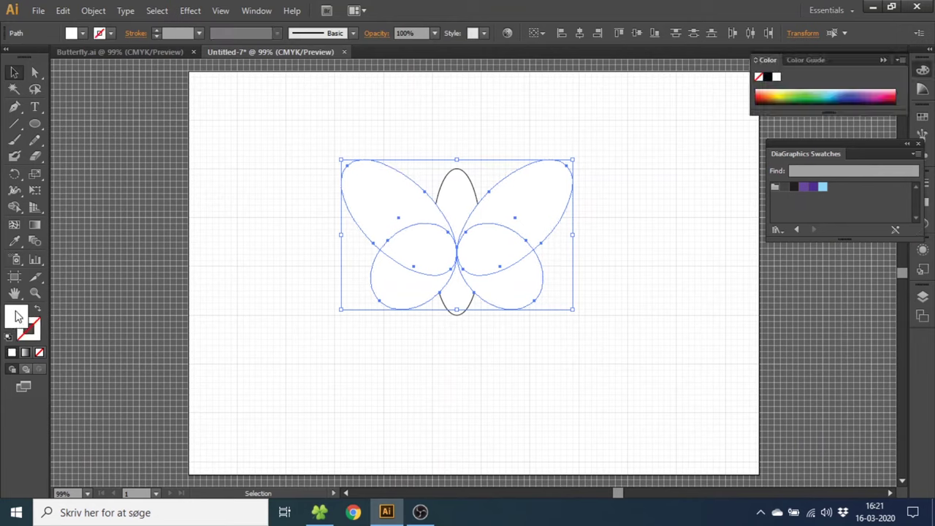
click(824, 189)
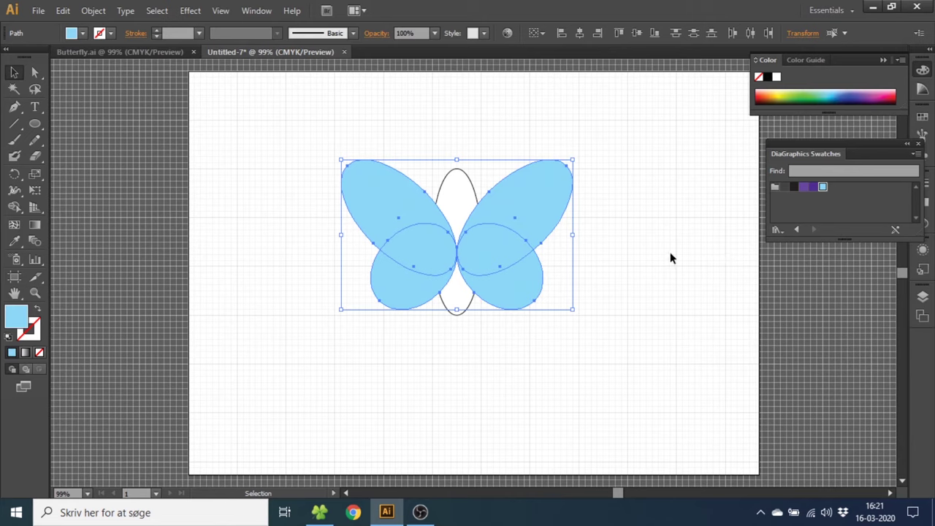
Step: Give the body no stroke and a dark grey fill, and bring it to front
click(462, 198)
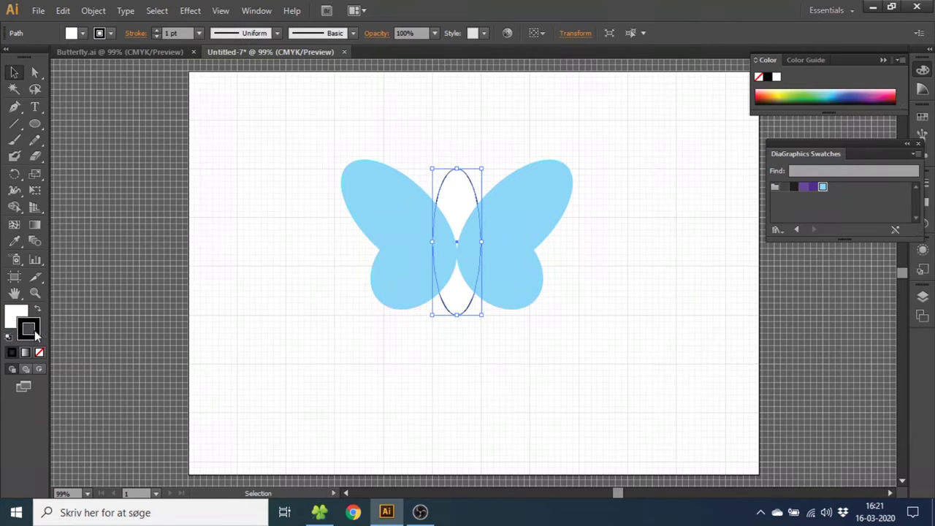
click(40, 353)
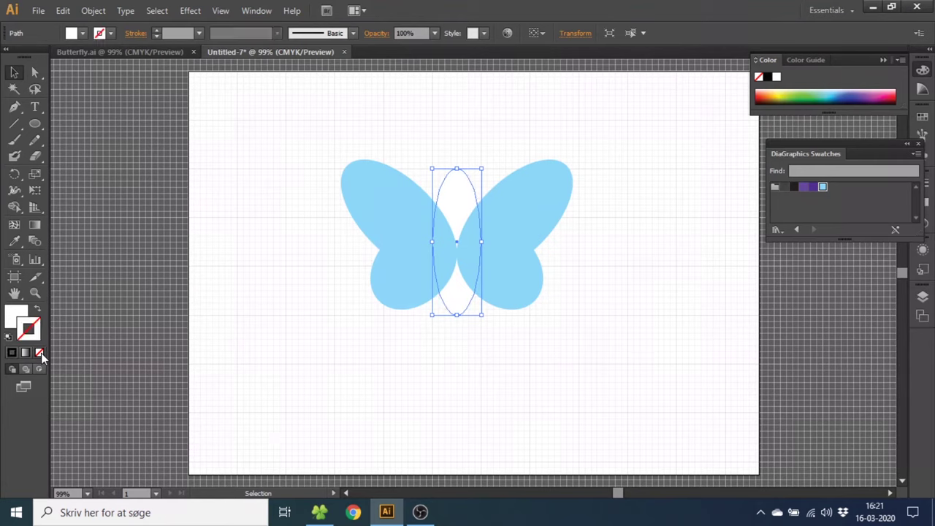
click(16, 316)
click(784, 188)
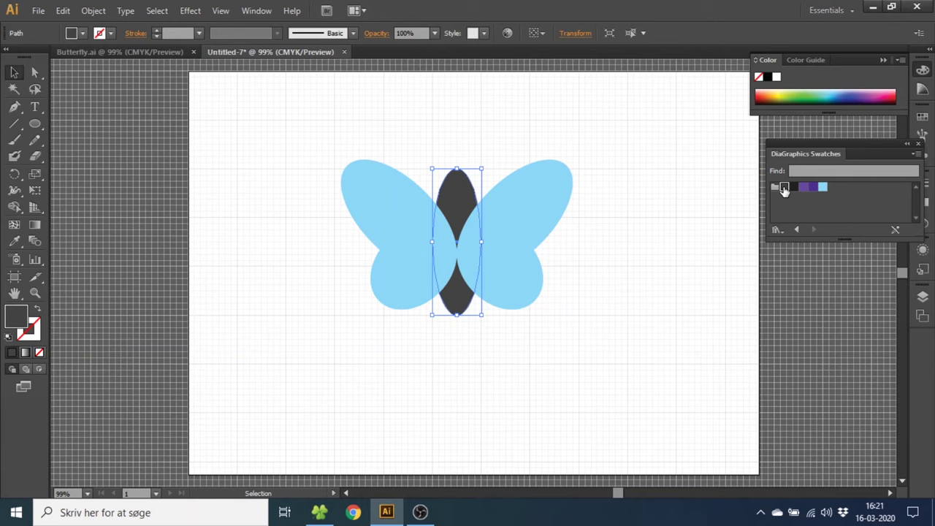
right_click(457, 208)
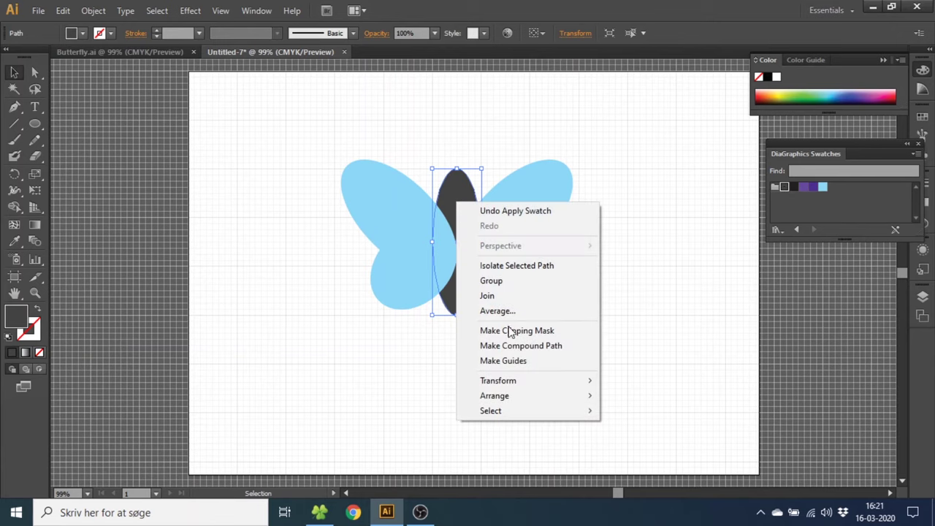
mouse_move(507, 397)
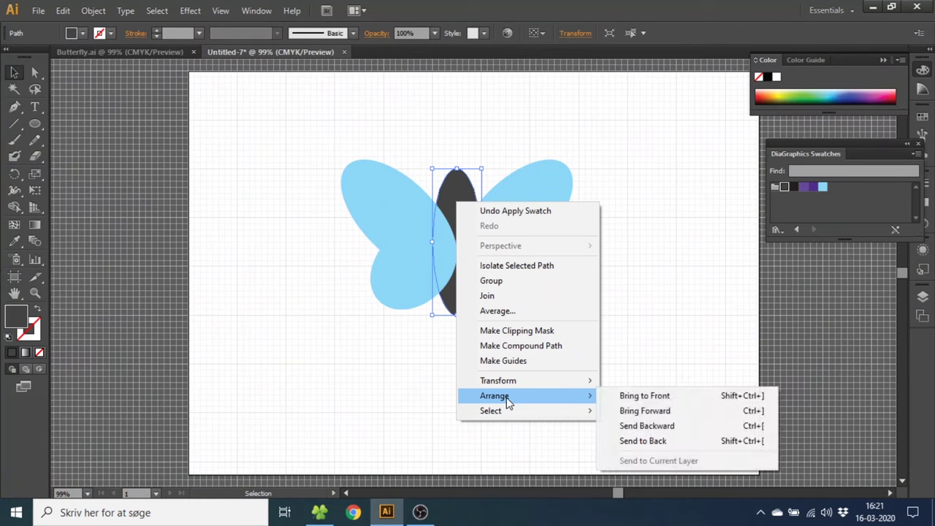
click(643, 395)
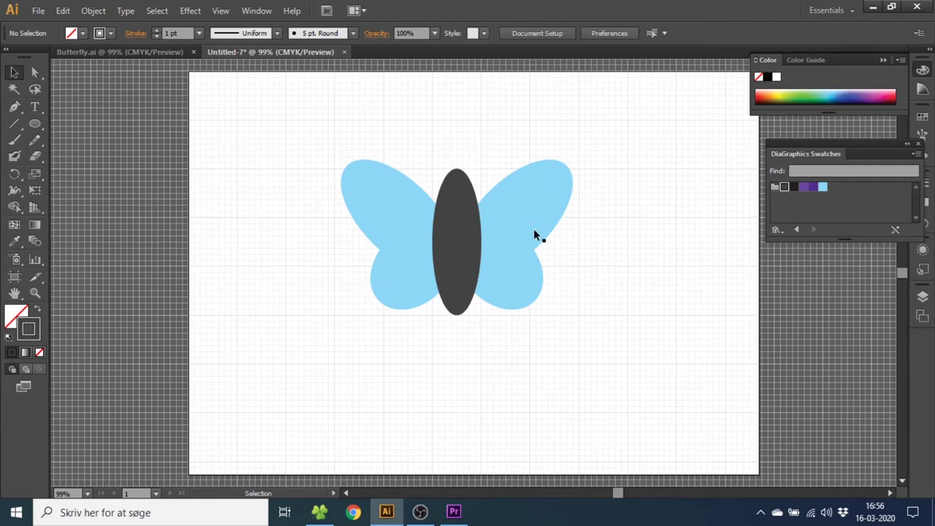
Step: Draw a short vertical line with a 5 pt stroke and tapered width profile
click(14, 124)
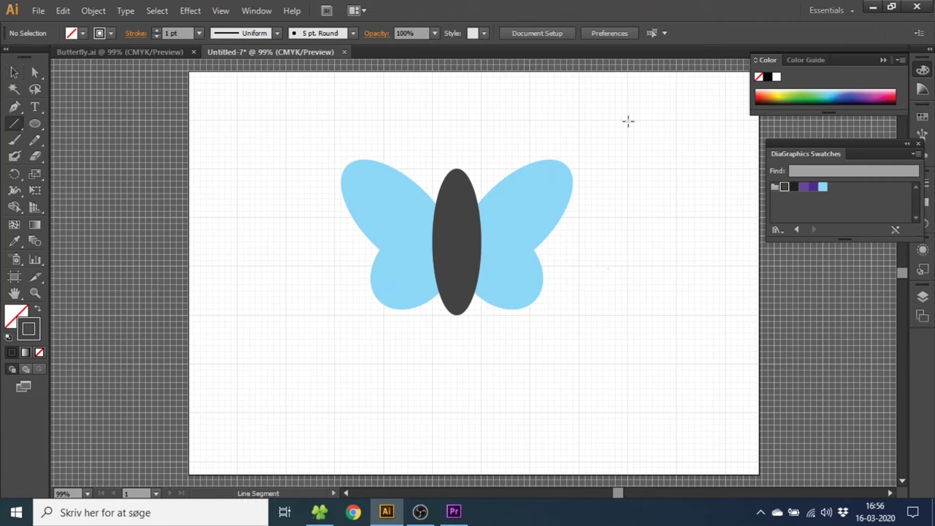
drag(628, 121, 628, 145)
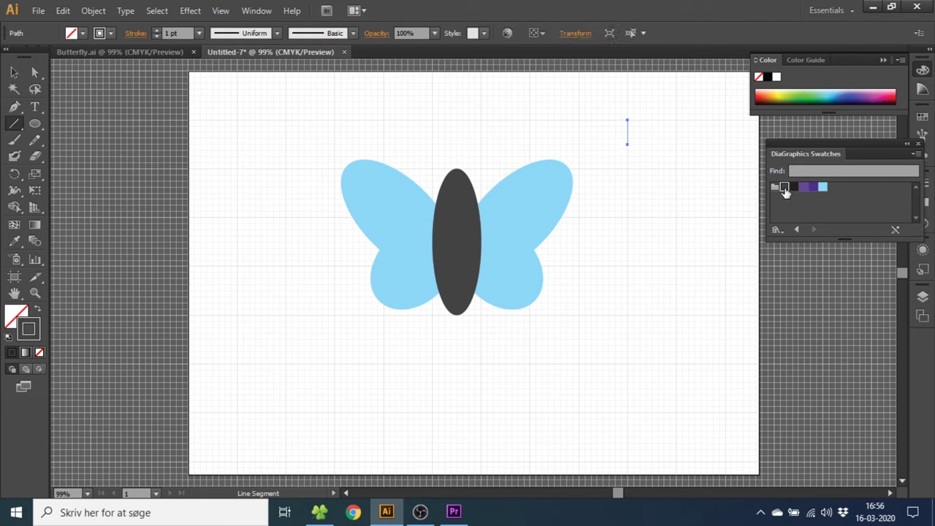
click(157, 31)
click(157, 31)
click(157, 31)
click(157, 31)
click(277, 32)
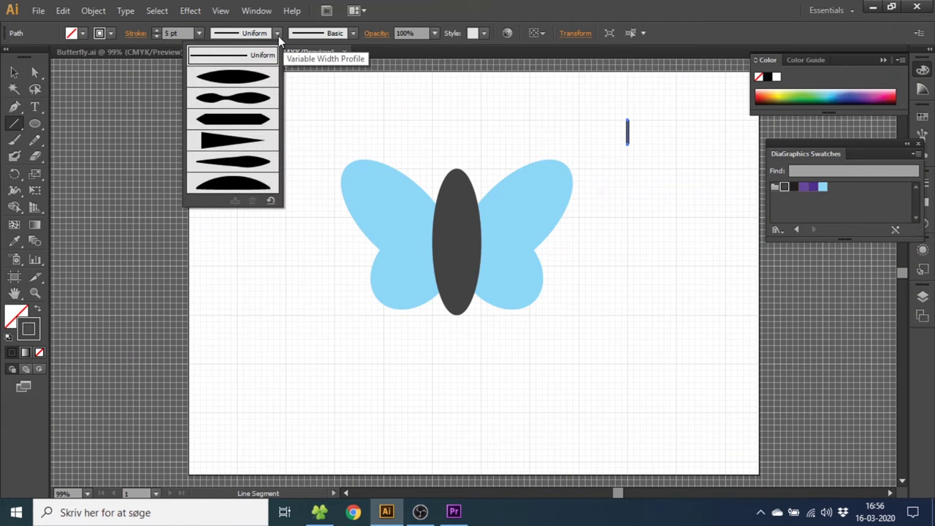
click(246, 170)
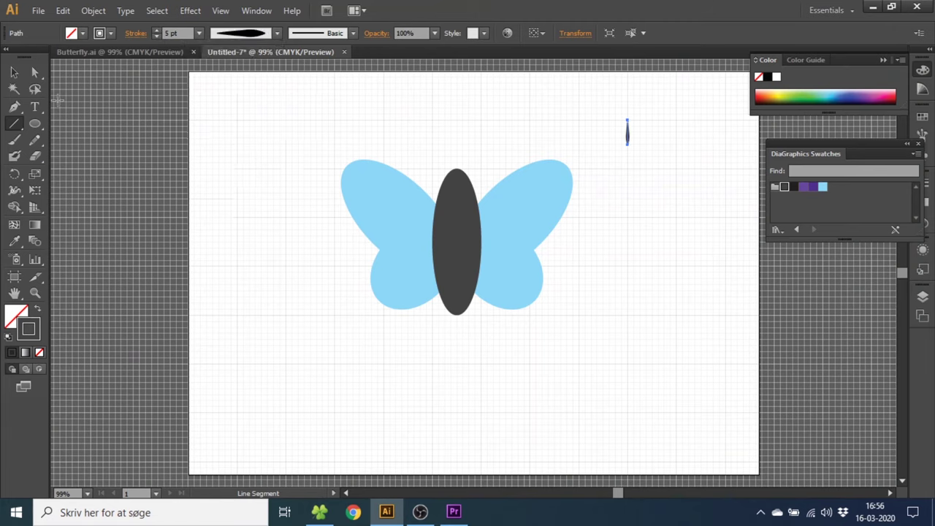
Step: Tilt the tapered line diagonally and place it at the butterfly's head as the right antenna
click(14, 72)
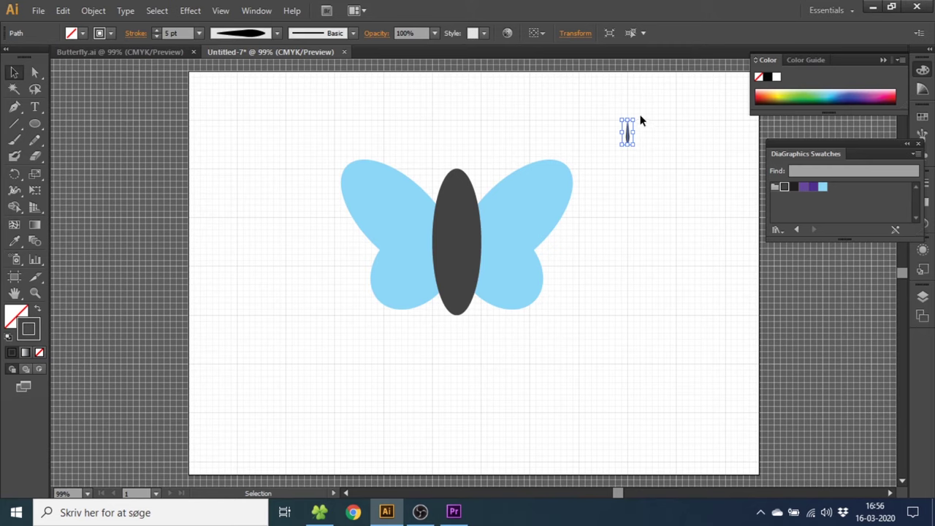
drag(638, 117, 607, 161)
drag(629, 130, 481, 177)
click(504, 153)
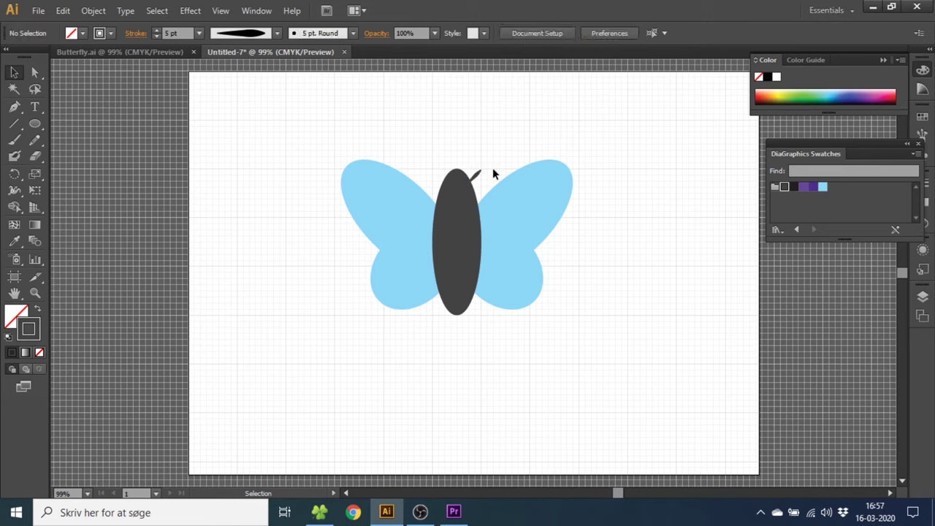
Step: Alt-drag a copy of the antenna to the left of the head
click(476, 175)
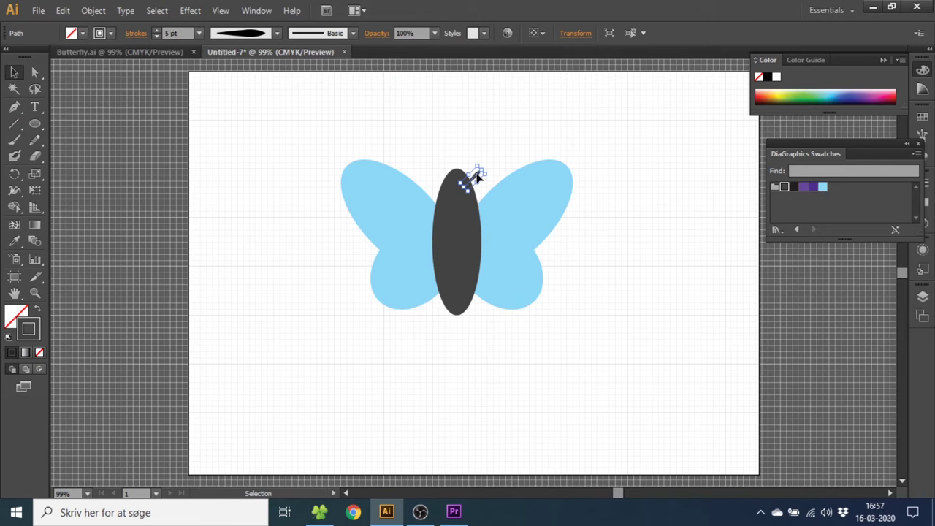
drag(479, 177, 436, 174)
click(437, 157)
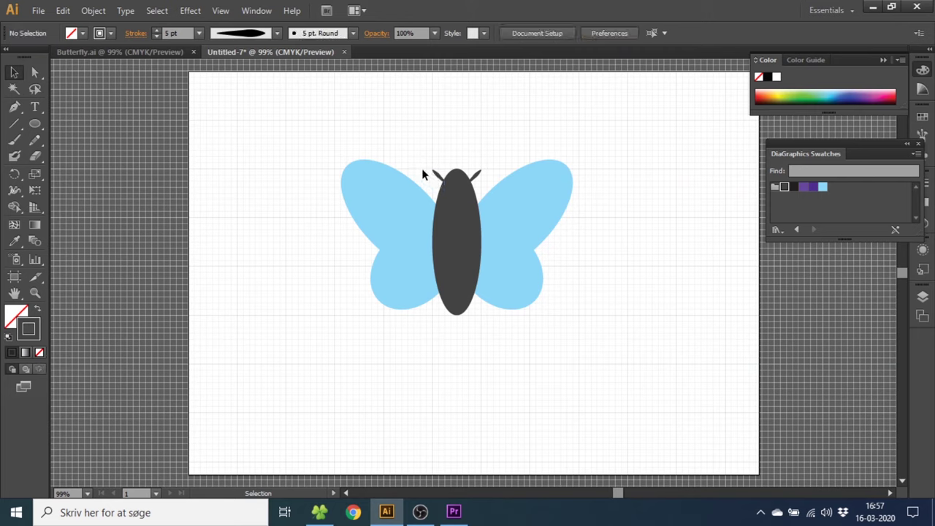